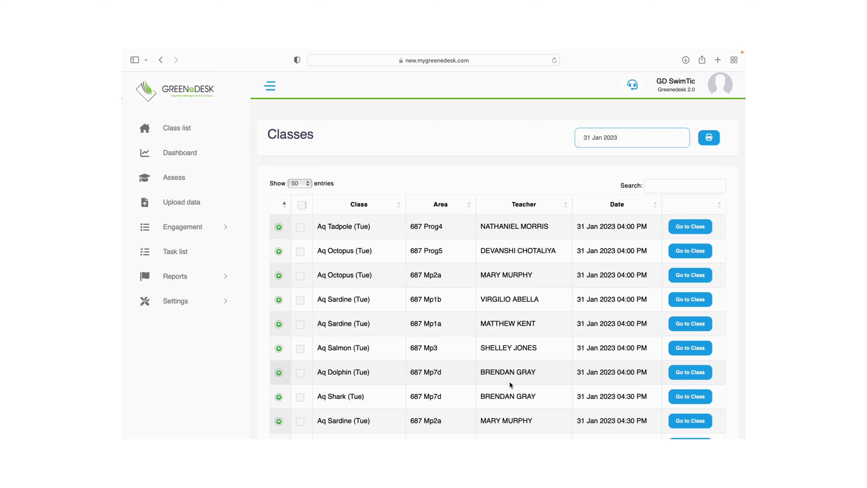
- Preview the attendance of the 31 Jan 2023 Aq Tadpole class in the class list, and collapse its details again
{"action": "scroll", "coordinate": [459, 170], "scroll_direction": "down", "scroll_amount": 15}
{"action": "scroll", "coordinate": [459, 169], "scroll_direction": "up", "scroll_amount": 15}
{"action": "left_click", "coordinate": [279, 229]}
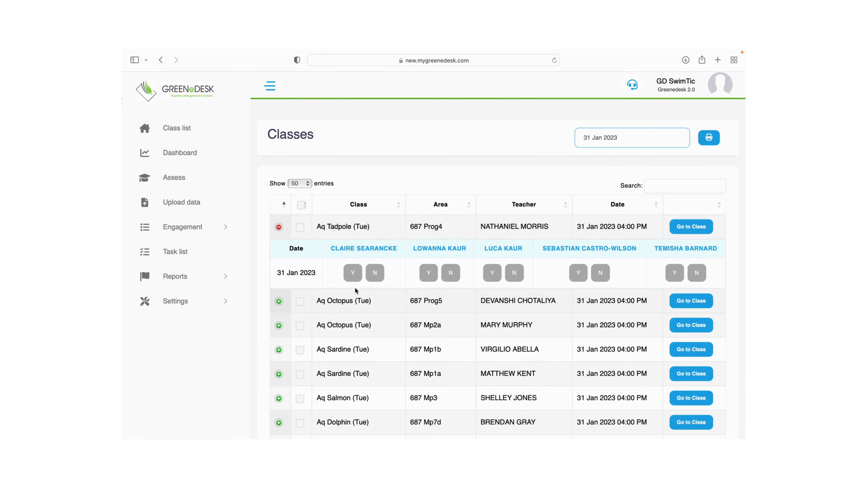
{"action": "left_click", "coordinate": [450, 273]}
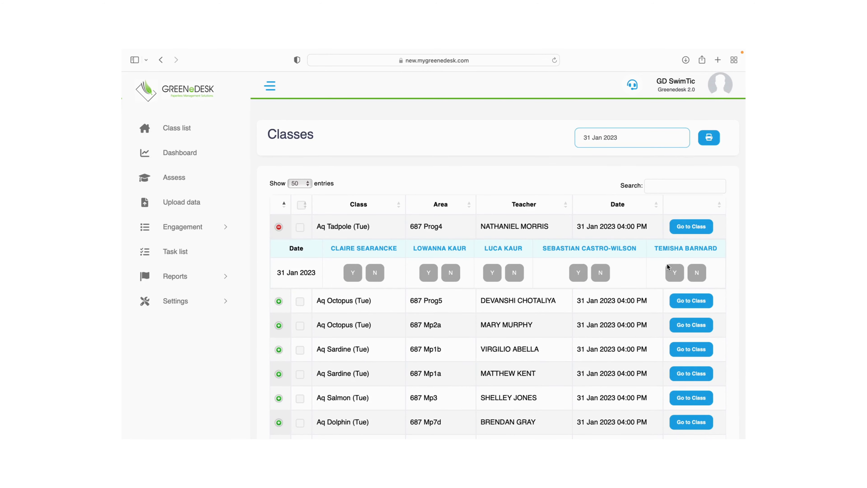
{"action": "left_click", "coordinate": [278, 227]}
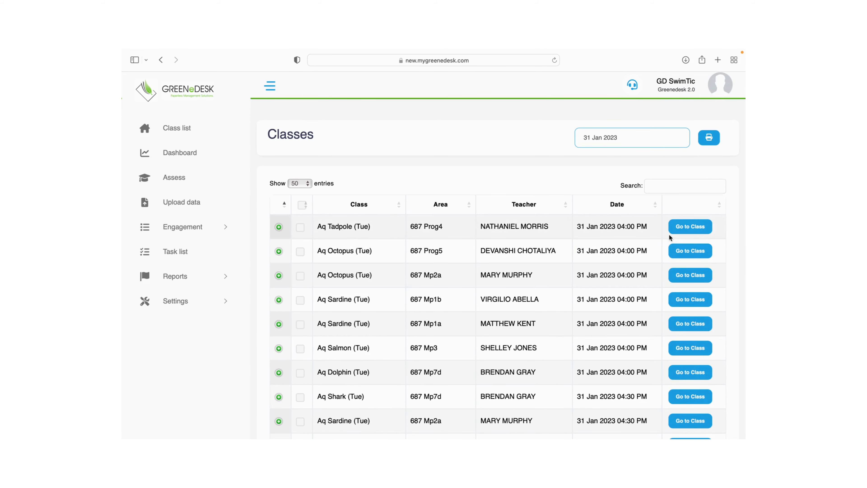
- Open the Aq Tadpole (Tue) class in area 687 Prog4 on 31 Jan 2023
{"action": "left_click", "coordinate": [688, 227]}
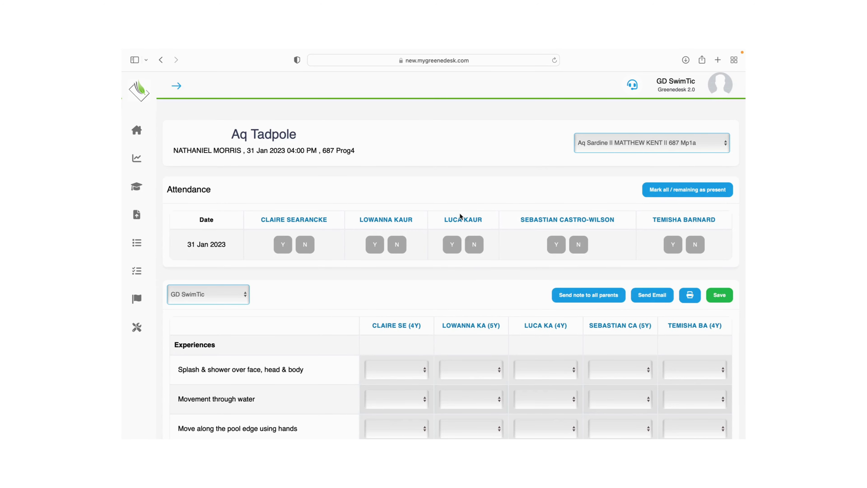
{"action": "scroll", "coordinate": [461, 217], "scroll_direction": "down", "scroll_amount": 1}
{"action": "scroll", "coordinate": [461, 217], "scroll_direction": "up", "scroll_amount": 1}
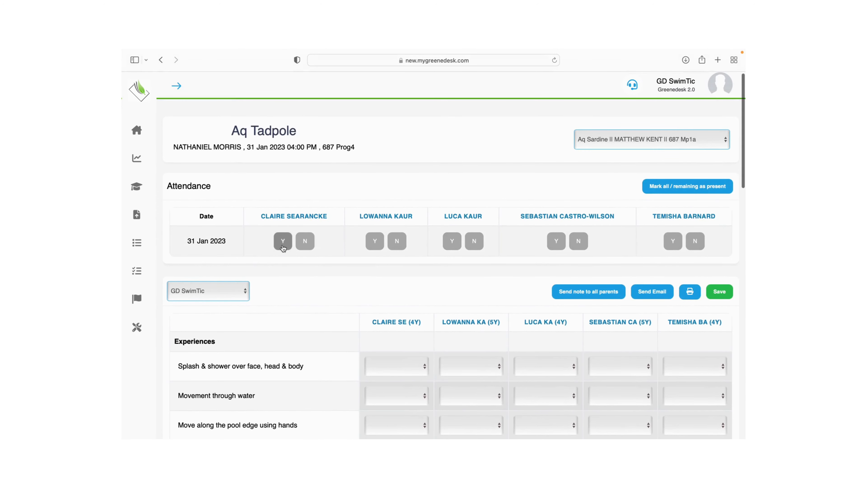
- Record the 31 Jan 2023 attendance with the first student present, the second absent and all remaining students present
{"action": "left_click", "coordinate": [283, 241]}
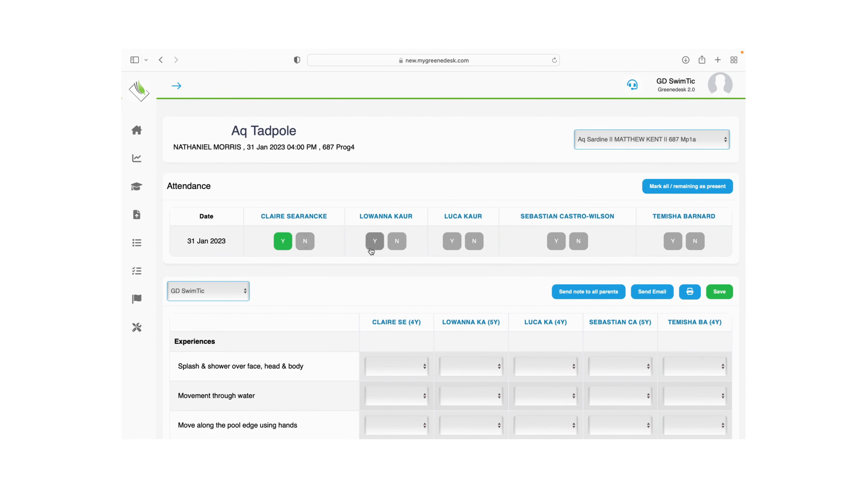
{"action": "left_click", "coordinate": [397, 241]}
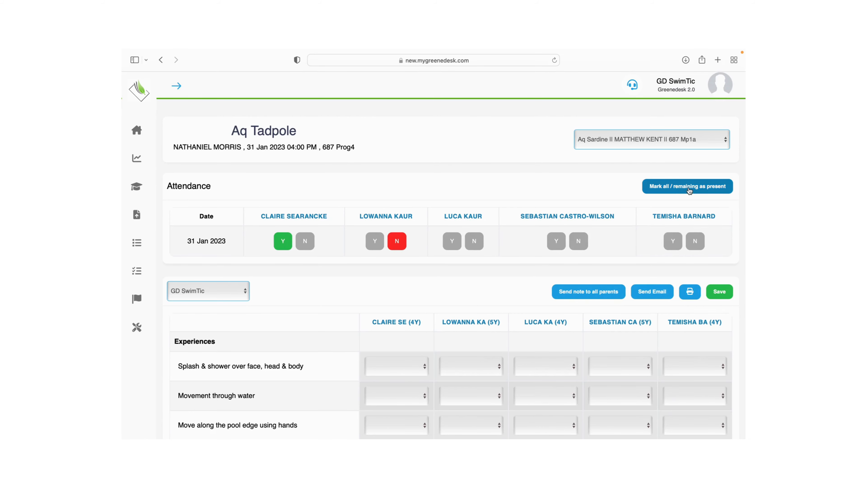
{"action": "left_click", "coordinate": [689, 190]}
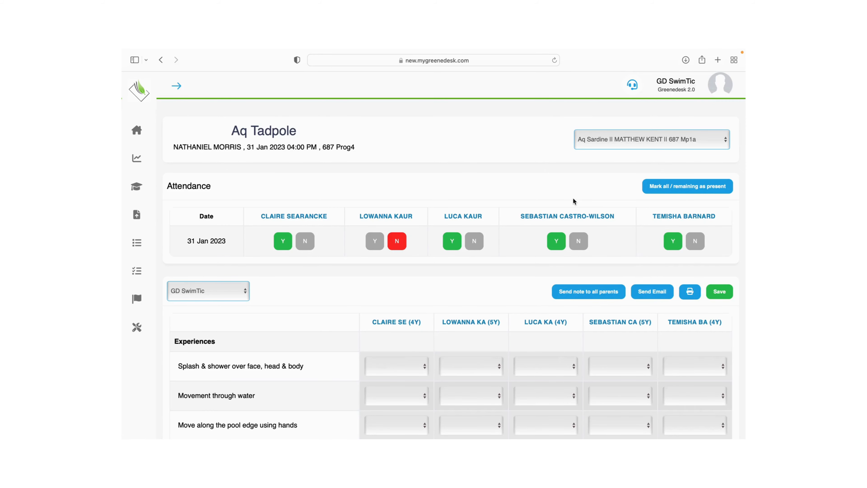
- Grade the first student's "Splash & shower over face, head & body" skill as Life skill
{"action": "scroll", "coordinate": [573, 202], "scroll_direction": "down", "scroll_amount": 5}
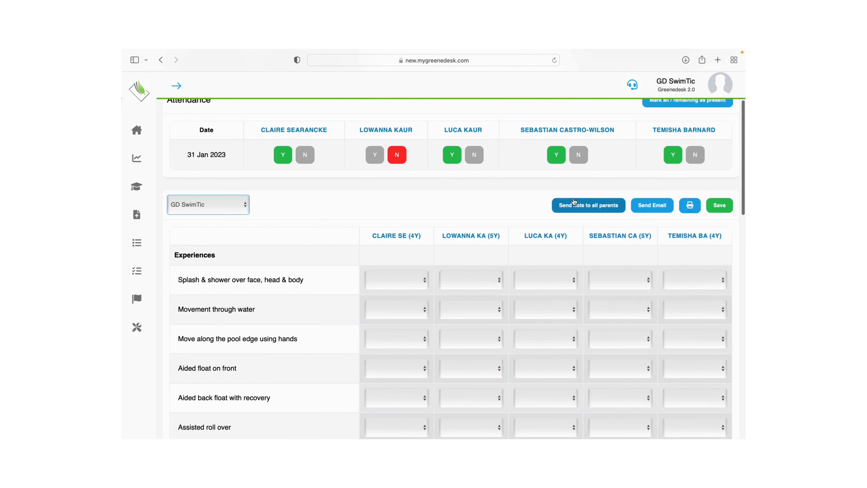
{"action": "scroll", "coordinate": [573, 201], "scroll_direction": "down", "scroll_amount": 3}
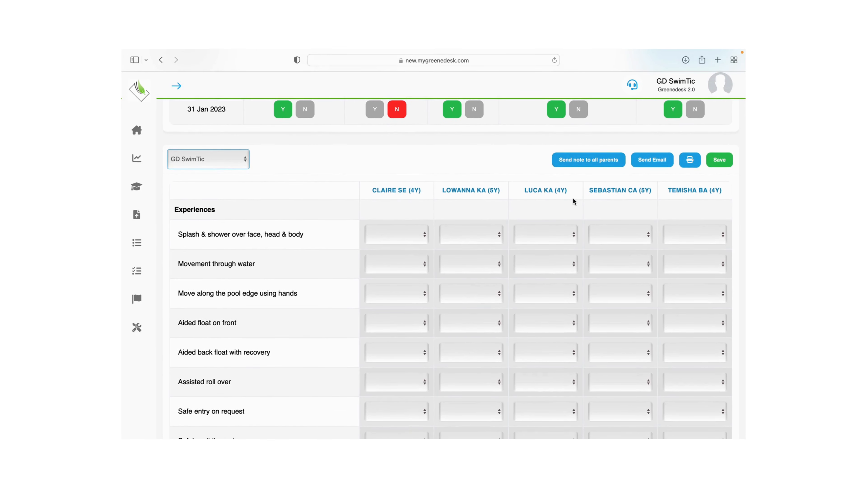
{"action": "scroll", "coordinate": [573, 202], "scroll_direction": "down", "scroll_amount": 1}
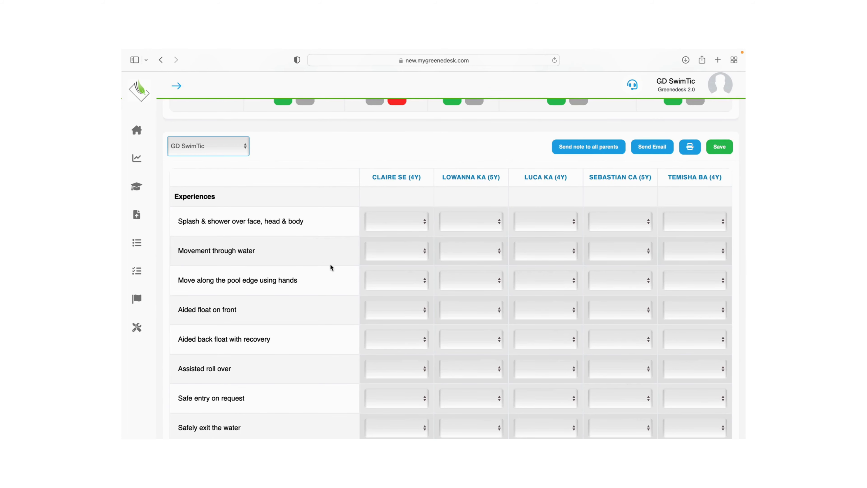
{"action": "scroll", "coordinate": [302, 269], "scroll_direction": "up", "scroll_amount": 10}
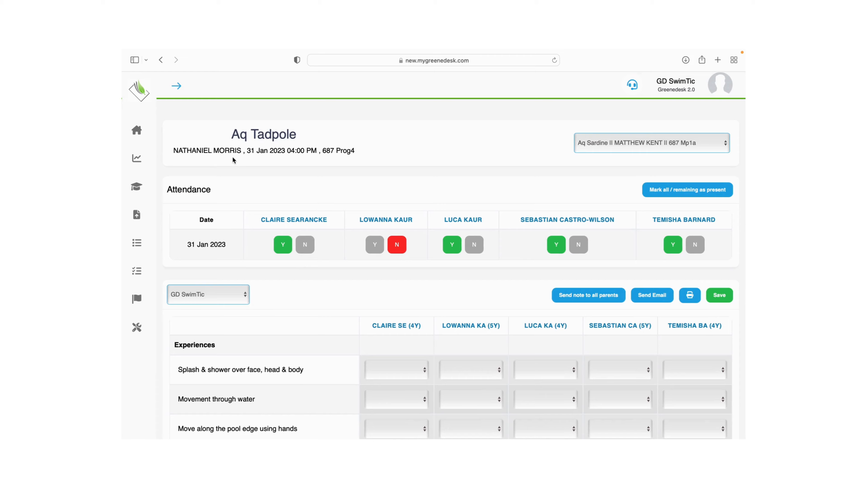
{"action": "scroll", "coordinate": [367, 189], "scroll_direction": "down", "scroll_amount": 1}
{"action": "scroll", "coordinate": [367, 189], "scroll_direction": "down", "scroll_amount": 5}
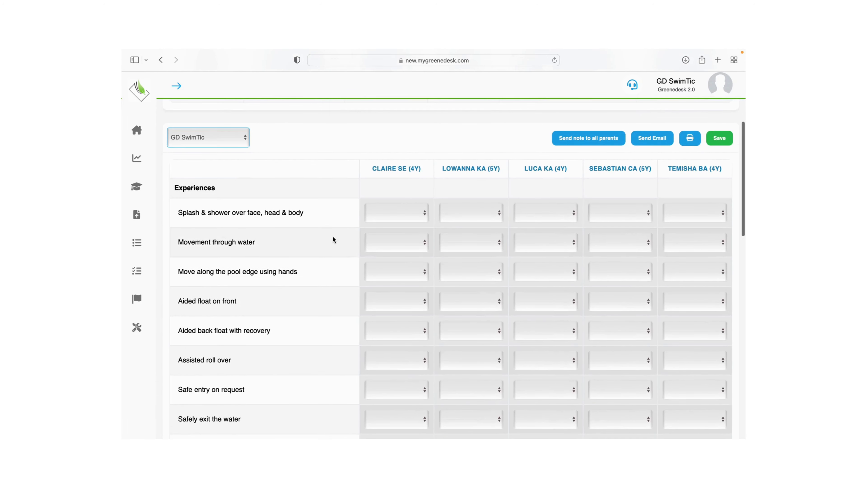
{"action": "scroll", "coordinate": [358, 240], "scroll_direction": "down", "scroll_amount": 1}
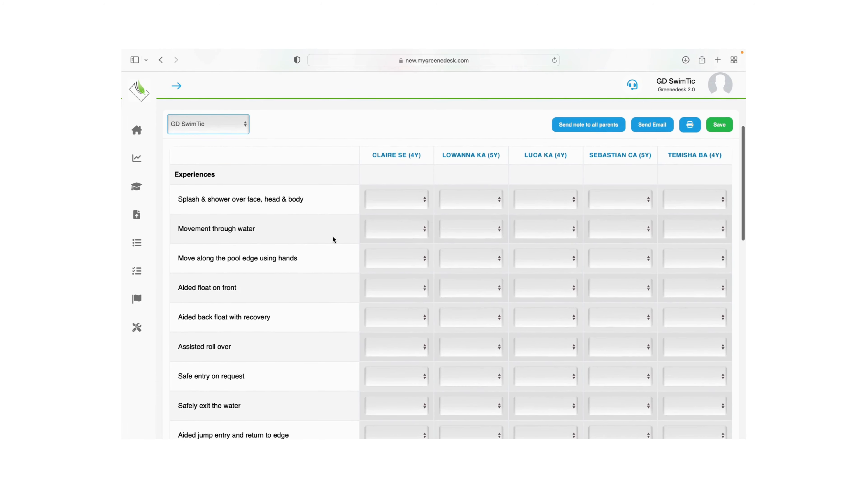
{"action": "left_click", "coordinate": [425, 203]}
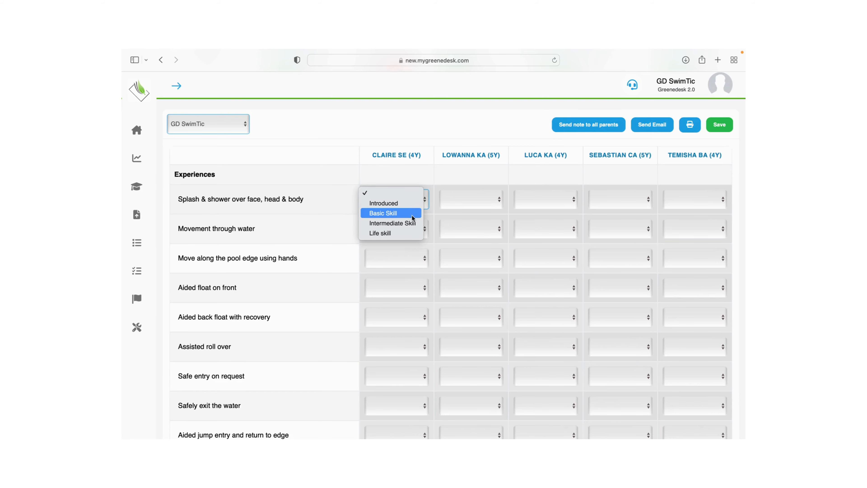
{"action": "left_click", "coordinate": [408, 234]}
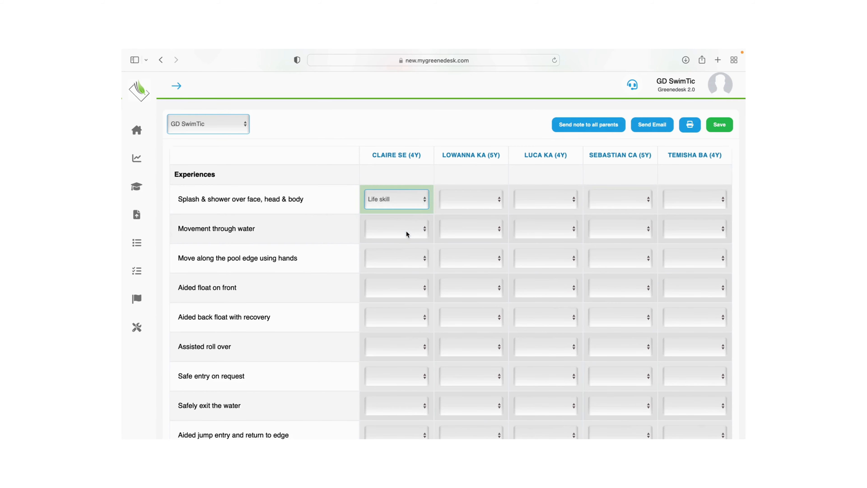
- Try other grades such as Basic Skill and Intermediate Skill for the first student's splash and shower skill, and return it to Life skill
{"action": "left_click", "coordinate": [427, 200]}
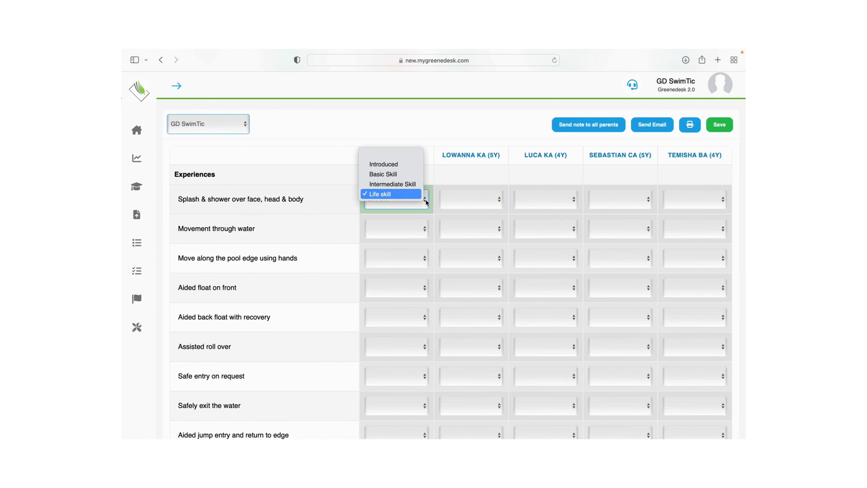
{"action": "left_click", "coordinate": [409, 164]}
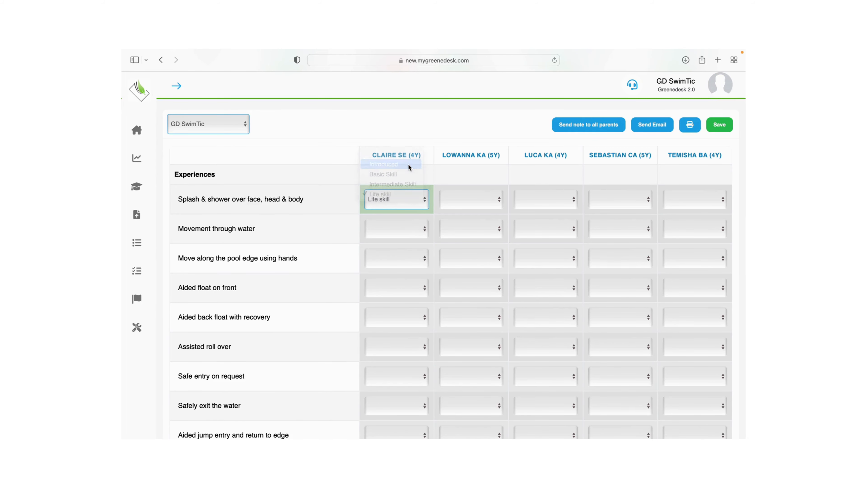
{"action": "left_click", "coordinate": [425, 198]}
{"action": "left_click", "coordinate": [419, 206]}
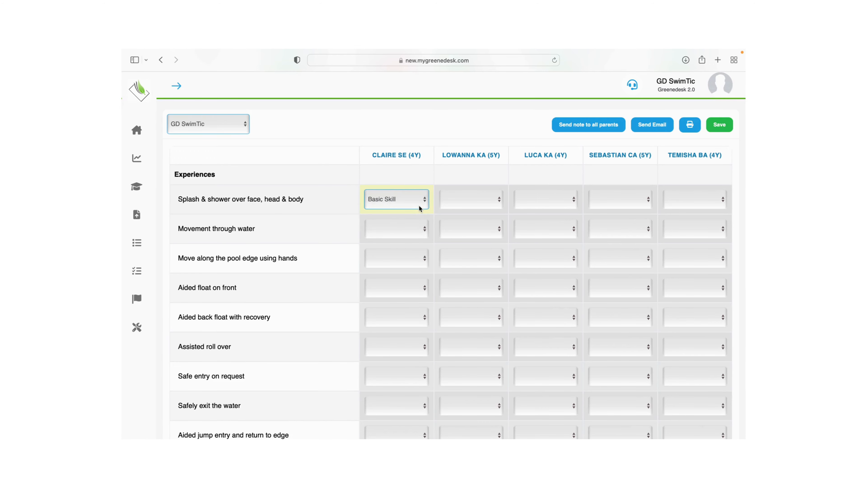
{"action": "left_click", "coordinate": [424, 200]}
{"action": "left_click", "coordinate": [423, 213]}
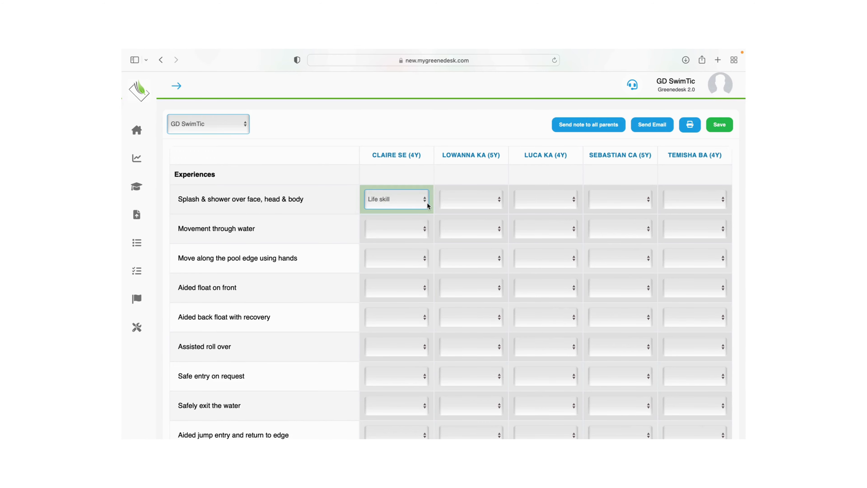
{"action": "left_click", "coordinate": [418, 198]}
{"action": "left_click", "coordinate": [414, 192]}
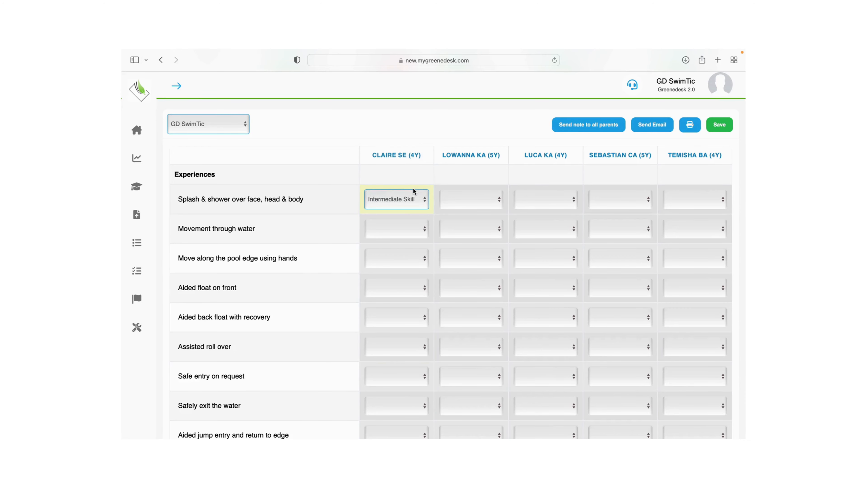
{"action": "left_click", "coordinate": [423, 197]}
{"action": "left_click", "coordinate": [421, 205]}
- Grade the first student's "Movement through water" and "Move along the pool edge using hands" skills as Life skill
{"action": "left_click", "coordinate": [423, 231]}
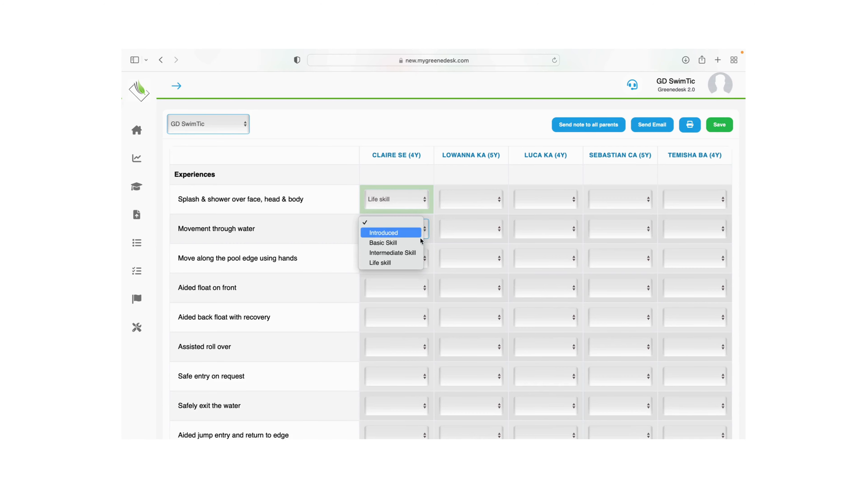
{"action": "left_click", "coordinate": [415, 262]}
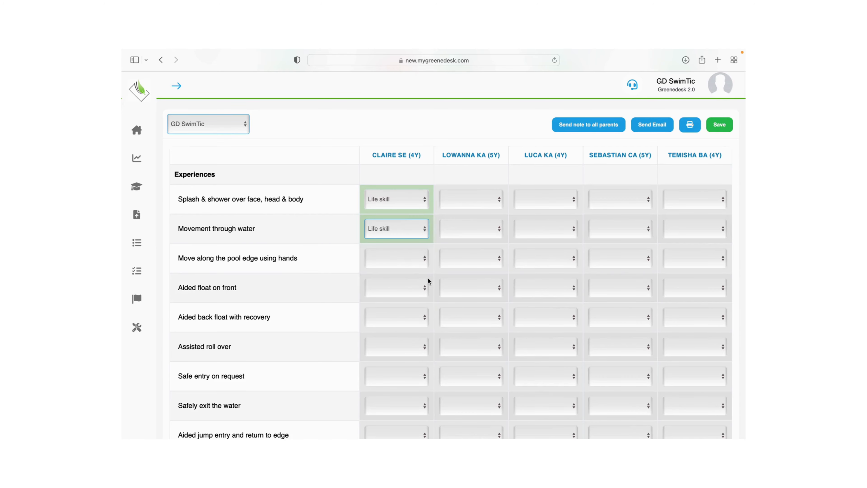
{"action": "left_click", "coordinate": [424, 259]}
{"action": "left_click", "coordinate": [410, 292]}
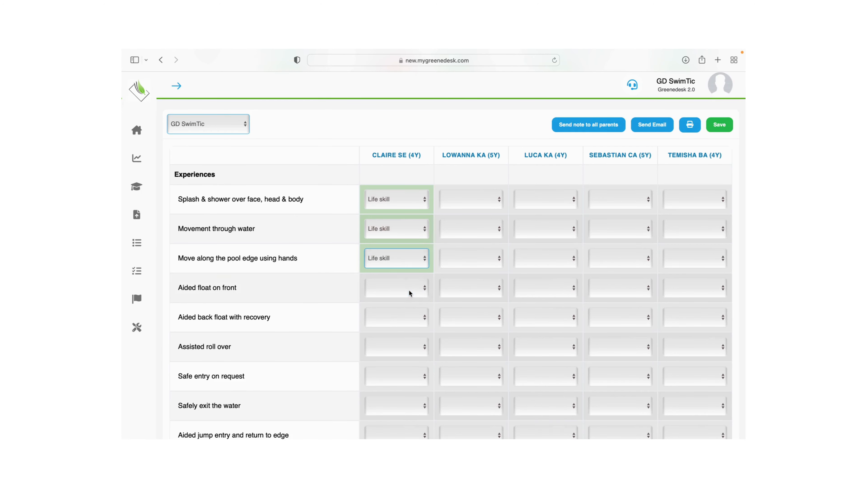
- Book an assessment for the first student on 07 Feb 2023
{"action": "scroll", "coordinate": [410, 293], "scroll_direction": "down", "scroll_amount": 3}
{"action": "scroll", "coordinate": [410, 293], "scroll_direction": "up", "scroll_amount": 2}
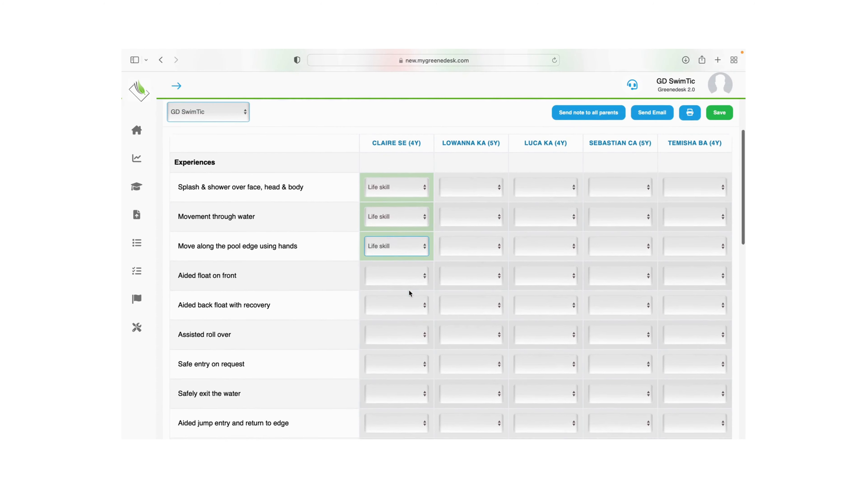
{"action": "scroll", "coordinate": [410, 293], "scroll_direction": "down", "scroll_amount": 10}
{"action": "scroll", "coordinate": [411, 293], "scroll_direction": "down", "scroll_amount": 10}
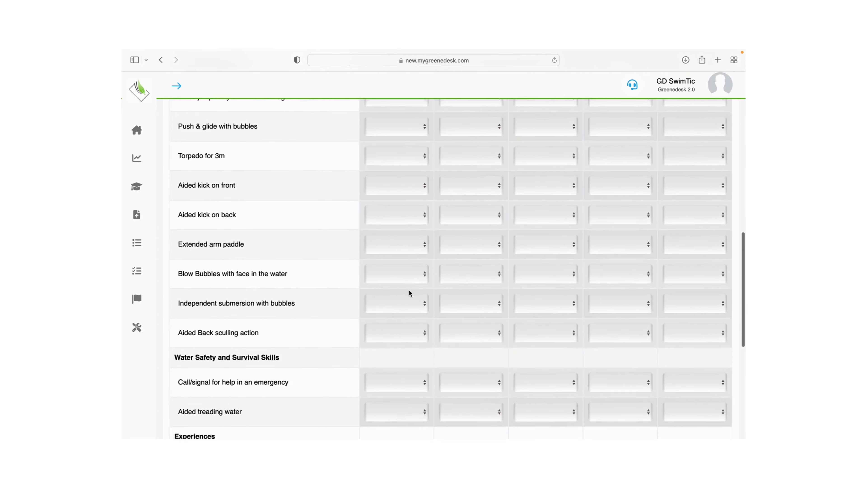
{"action": "scroll", "coordinate": [409, 293], "scroll_direction": "down", "scroll_amount": 1}
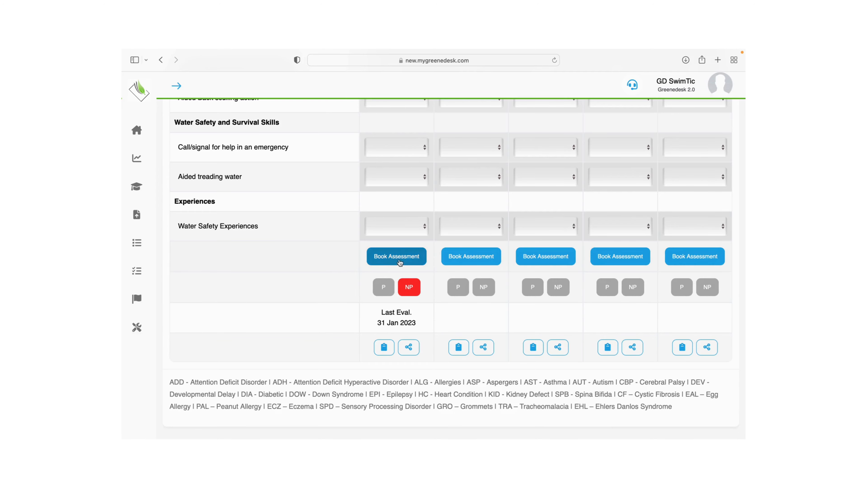
{"action": "left_click", "coordinate": [404, 261]}
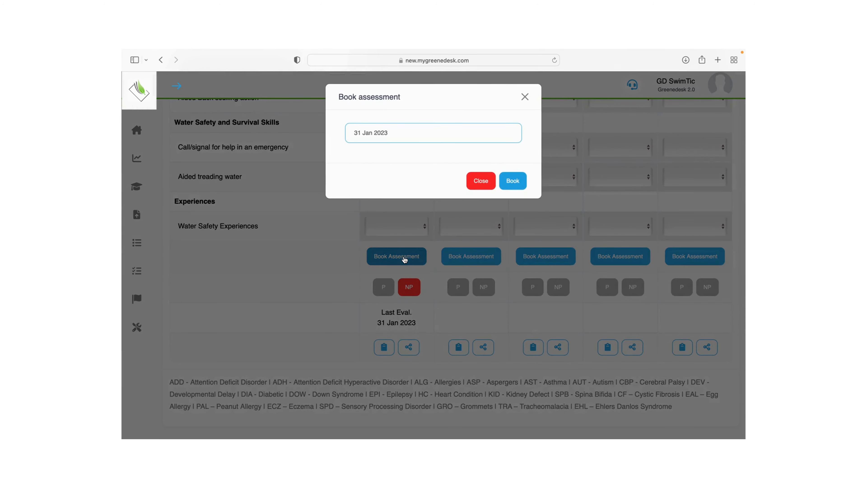
{"action": "left_click", "coordinate": [396, 138]}
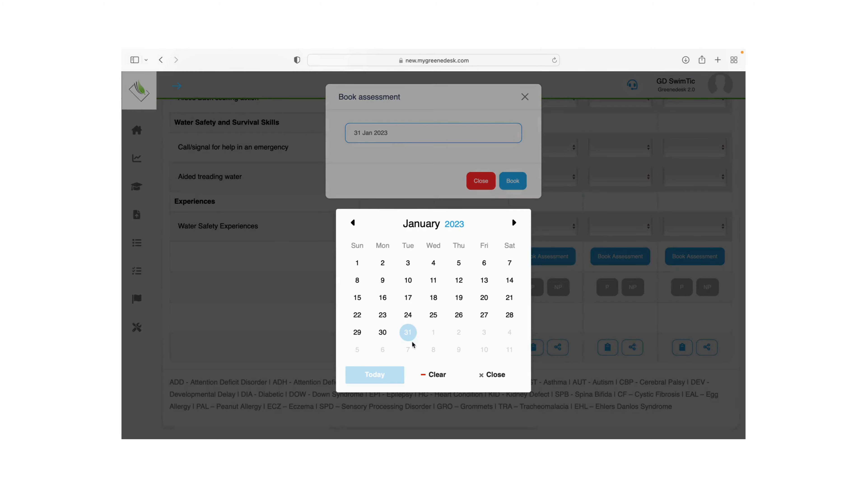
{"action": "left_click", "coordinate": [409, 349]}
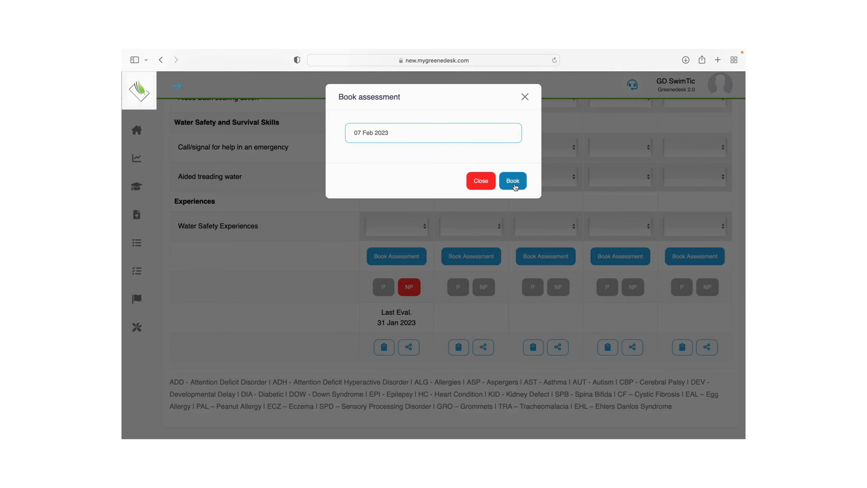
{"action": "left_click", "coordinate": [515, 186]}
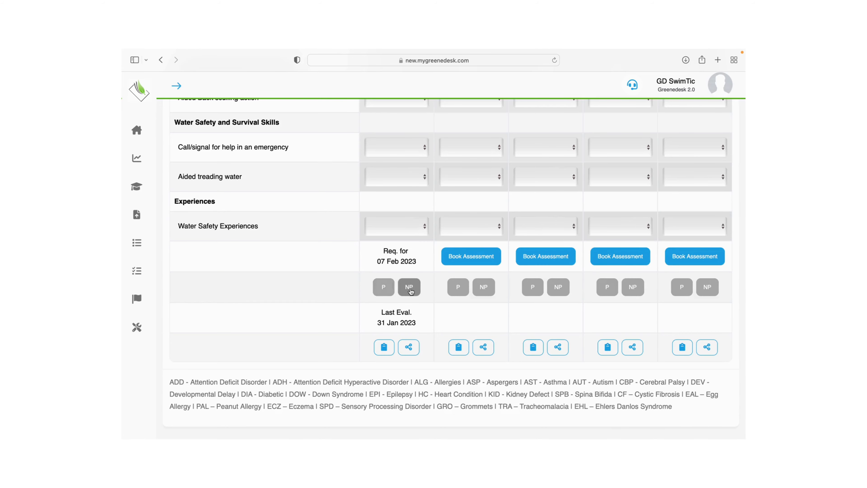
- Mark the first student's assessment result as NP and agree to send the assessment email to the parent
{"action": "left_click", "coordinate": [410, 289]}
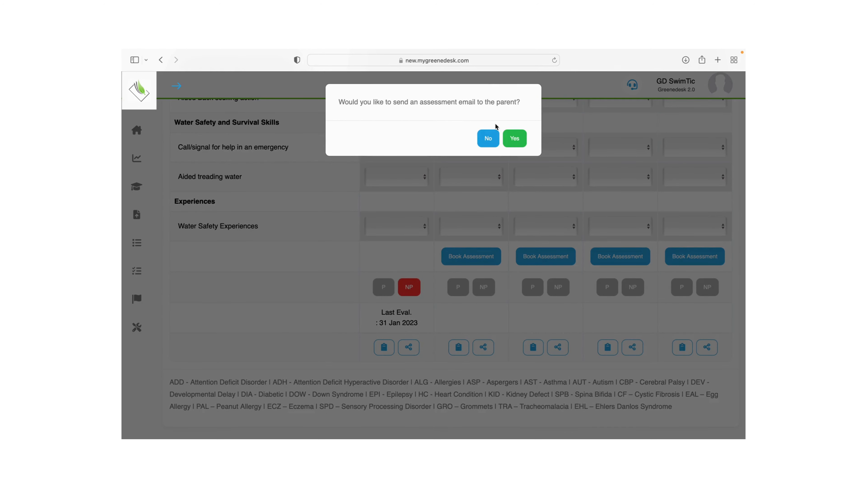
{"action": "left_click", "coordinate": [516, 139]}
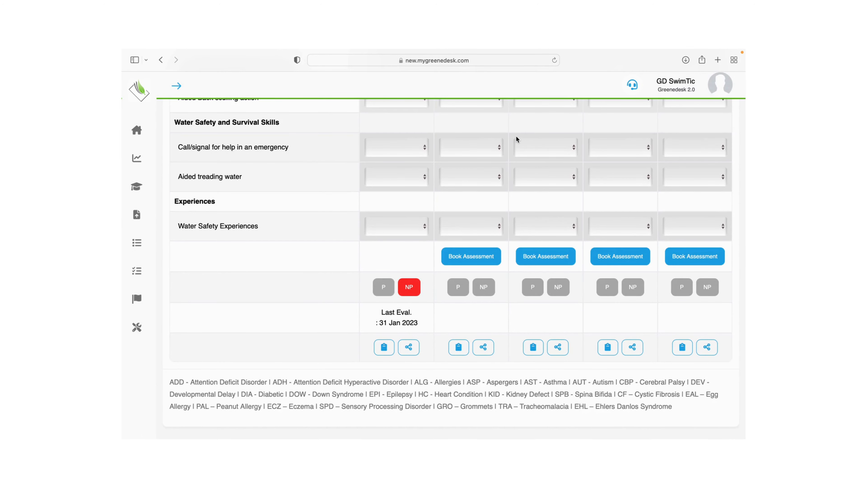
{"action": "scroll", "coordinate": [463, 140], "scroll_direction": "up", "scroll_amount": 15}
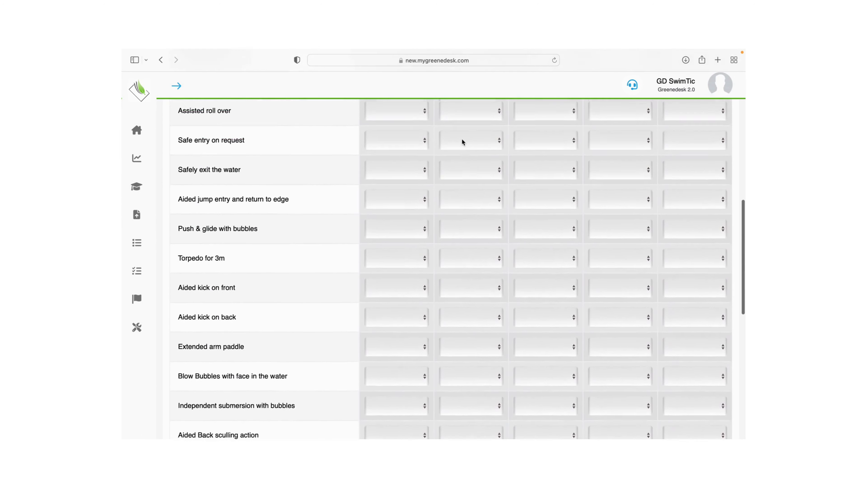
{"action": "scroll", "coordinate": [462, 141], "scroll_direction": "down", "scroll_amount": 15}
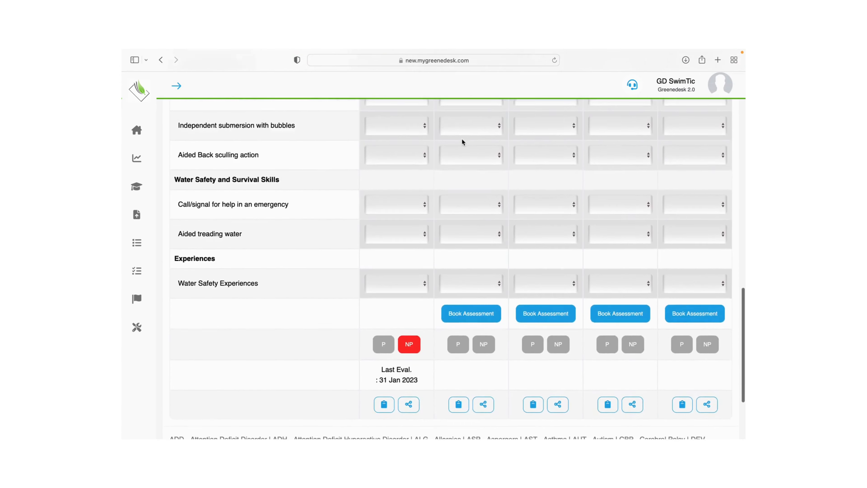
- Save a note for the first student saying the student is very close to completing this level
{"action": "scroll", "coordinate": [463, 142], "scroll_direction": "down", "scroll_amount": 2}
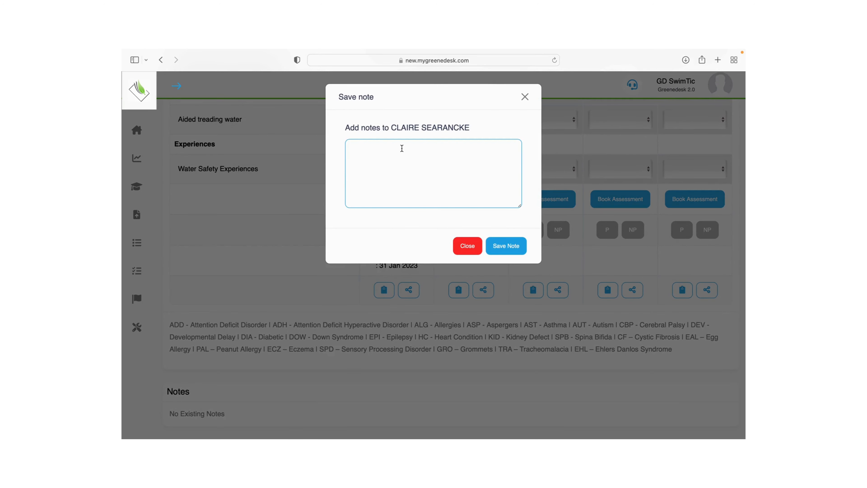
{"action": "type", "text": "Claire is very close to completing this level"}
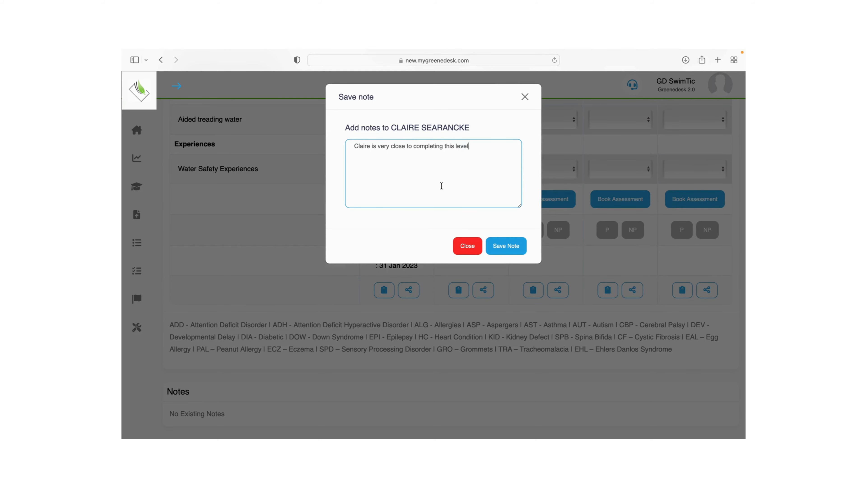
{"action": "left_click", "coordinate": [504, 246]}
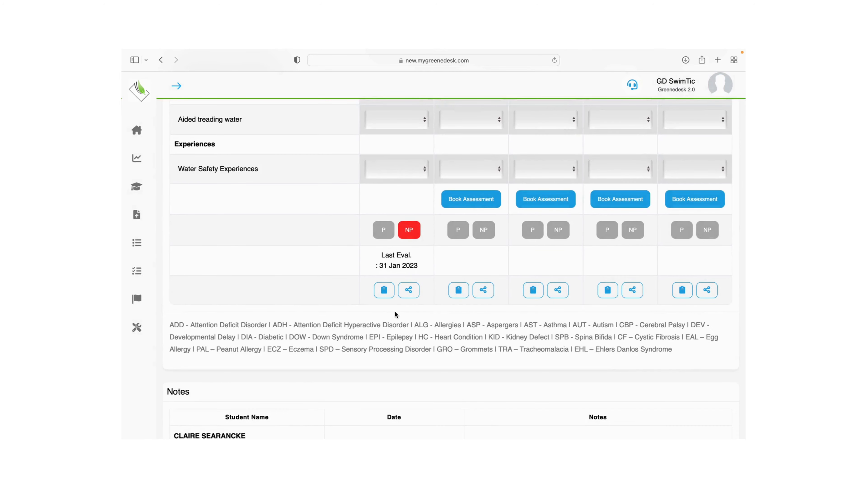
{"action": "scroll", "coordinate": [397, 316], "scroll_direction": "down", "scroll_amount": 3}
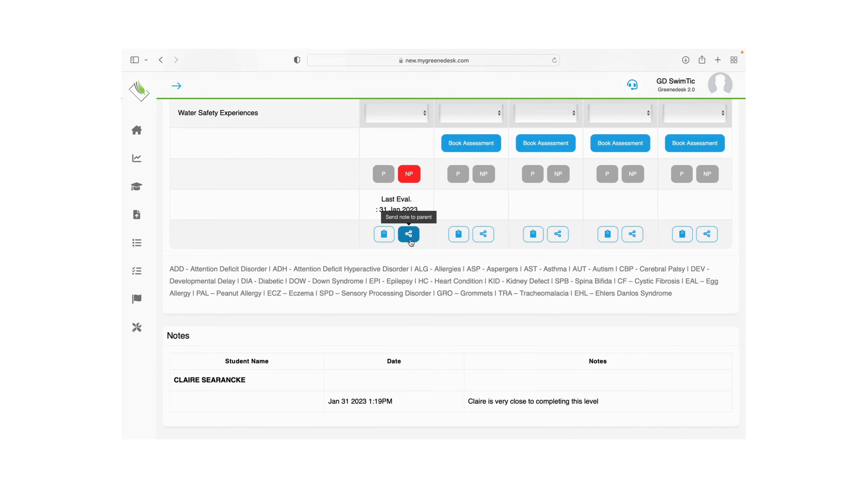
- Review the recipients of the class assessment email and close it without sending
{"action": "scroll", "coordinate": [411, 242], "scroll_direction": "up", "scroll_amount": 15}
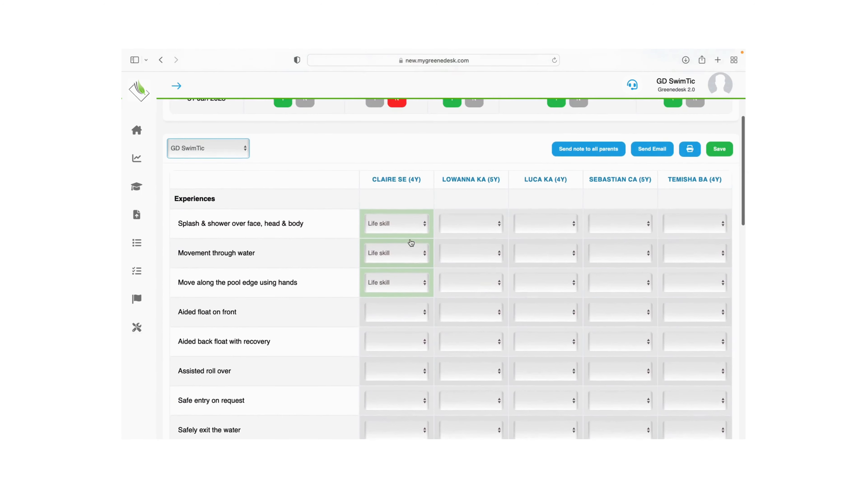
{"action": "scroll", "coordinate": [411, 242], "scroll_direction": "up", "scroll_amount": 2}
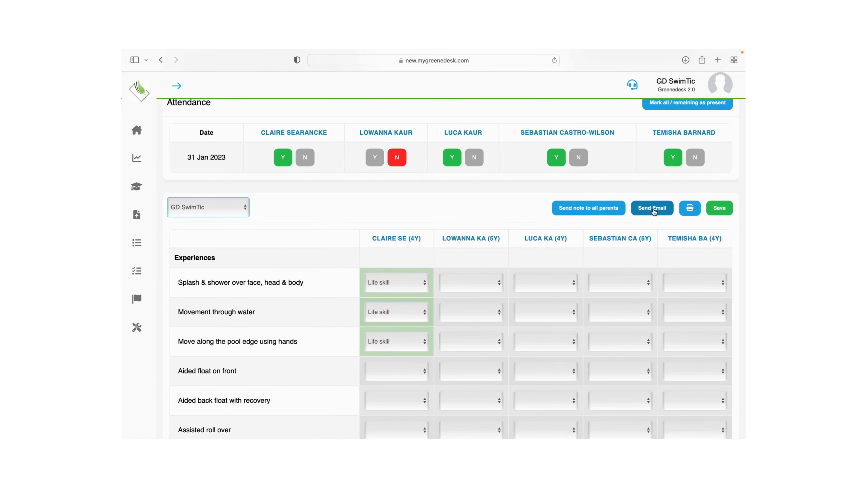
{"action": "left_click", "coordinate": [654, 210]}
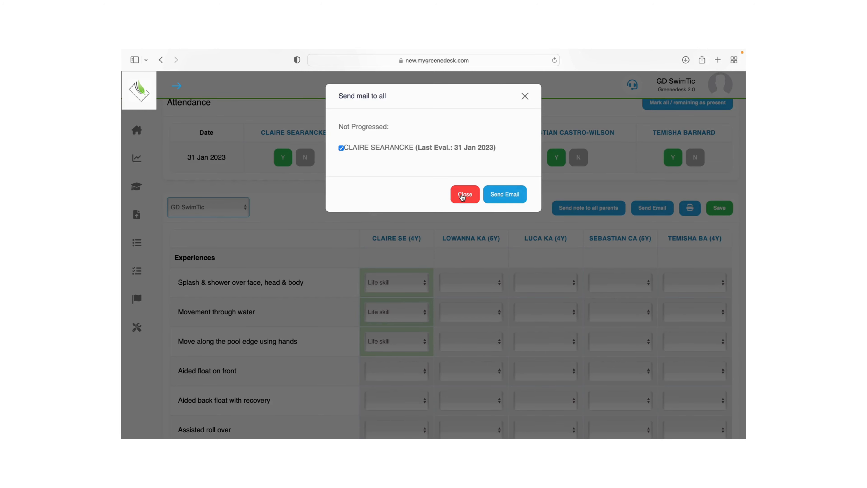
{"action": "left_click", "coordinate": [462, 196]}
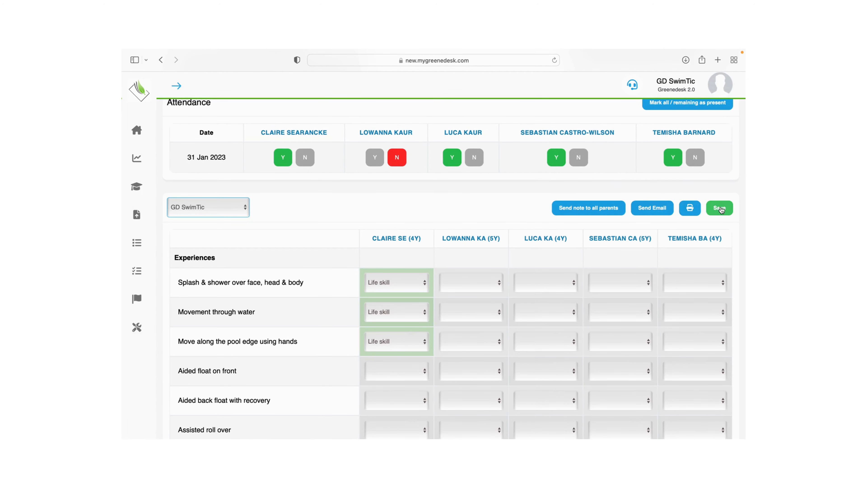
- Save the Aq Tadpole class record and review its grades, assessment result and notes
{"action": "left_click", "coordinate": [721, 210]}
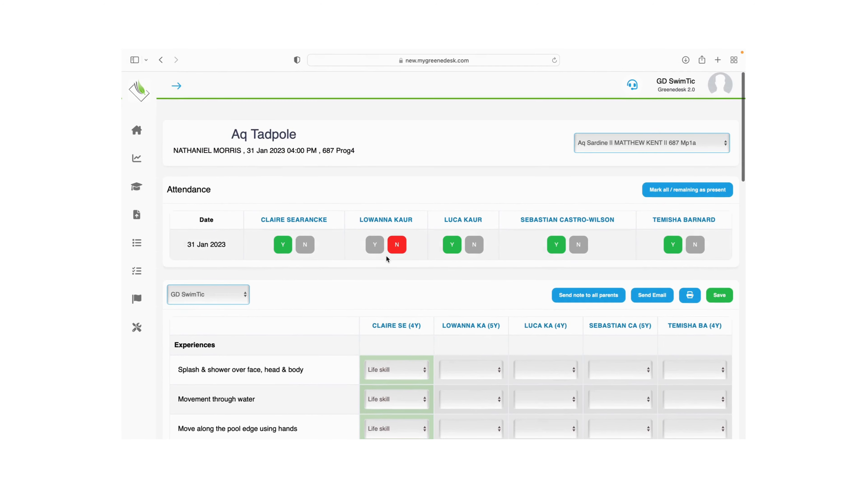
{"action": "scroll", "coordinate": [387, 258], "scroll_direction": "down", "scroll_amount": 20}
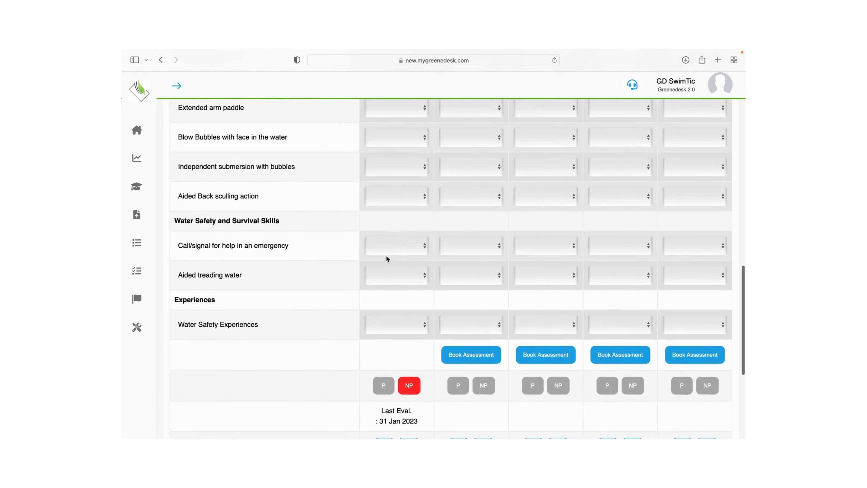
{"action": "scroll", "coordinate": [387, 259], "scroll_direction": "down", "scroll_amount": 8}
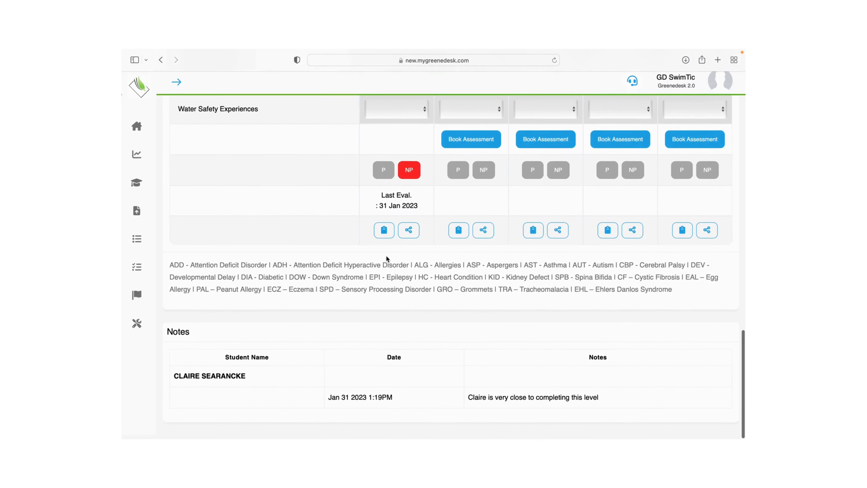
{"action": "scroll", "coordinate": [387, 258], "scroll_direction": "up", "scroll_amount": 20}
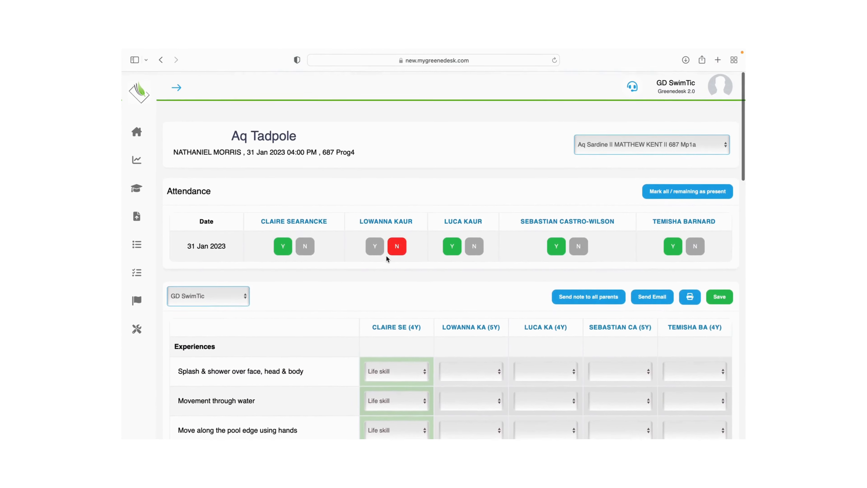
- Return to the class list and collapse the attendance details of the Aq Tadpole class
{"action": "left_click", "coordinate": [177, 87]}
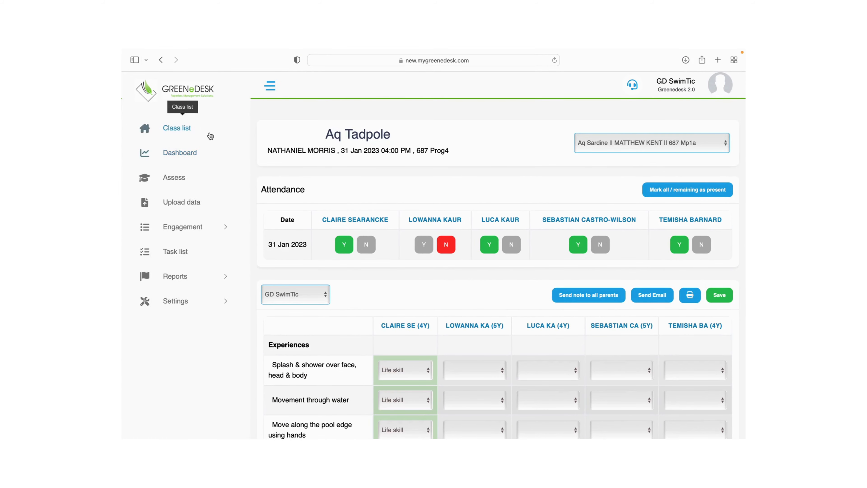
{"action": "left_click", "coordinate": [193, 132]}
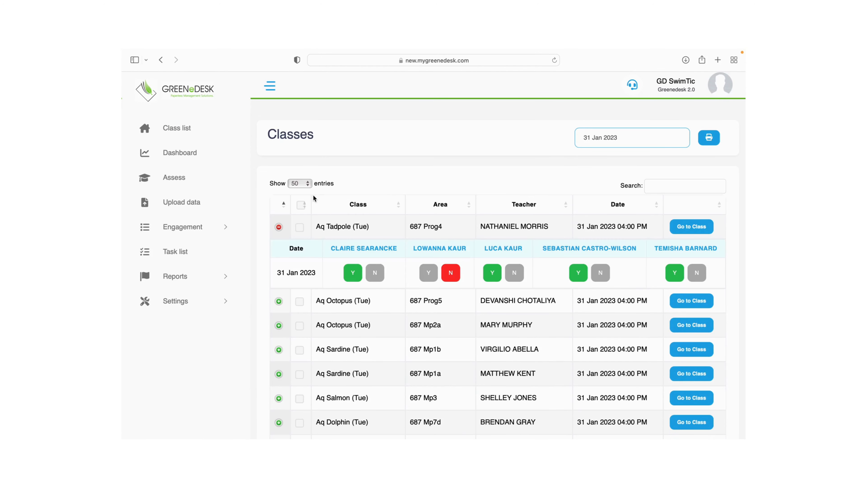
{"action": "left_click", "coordinate": [279, 226]}
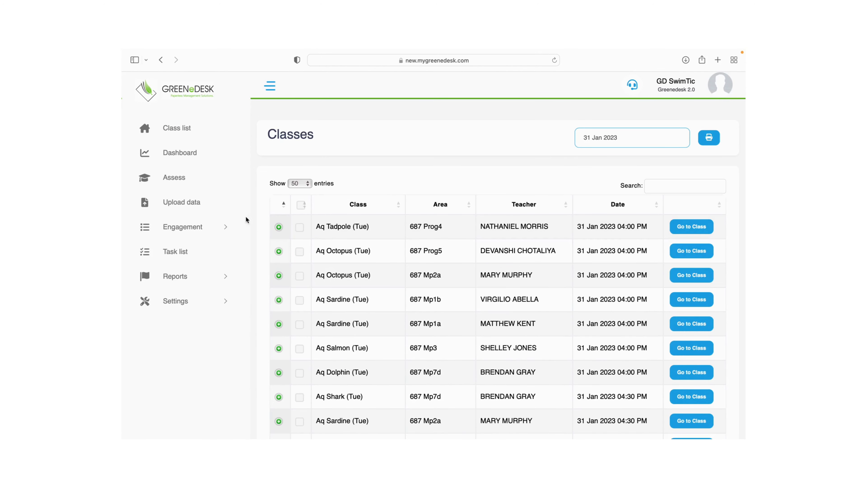
- Examine the dashboard's student totals and the chart of new students by month
{"action": "left_click", "coordinate": [191, 155]}
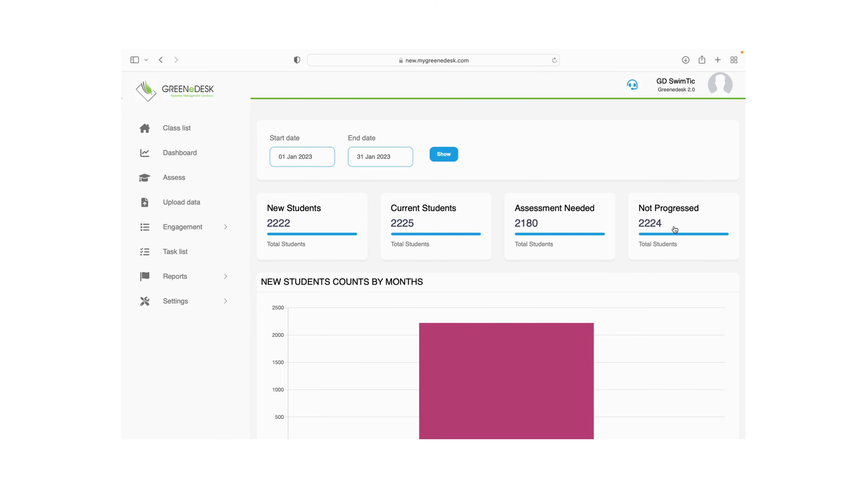
{"action": "scroll", "coordinate": [602, 296], "scroll_direction": "down", "scroll_amount": 3}
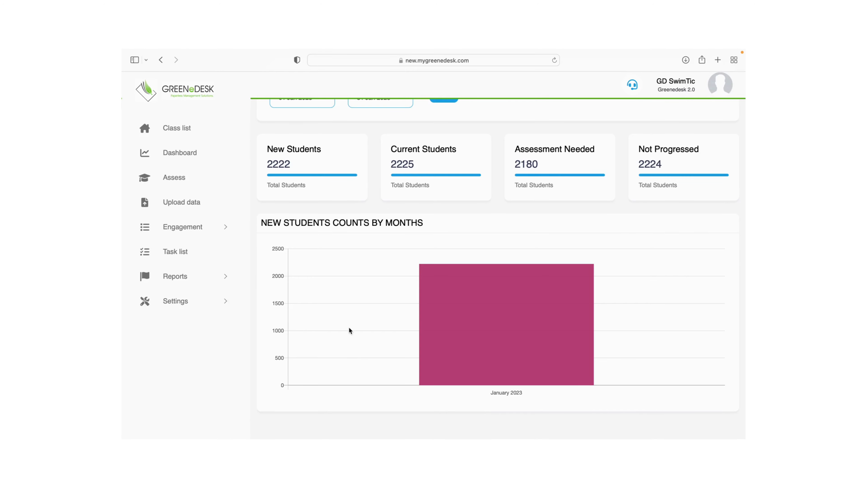
{"action": "scroll", "coordinate": [348, 328], "scroll_direction": "up", "scroll_amount": 3}
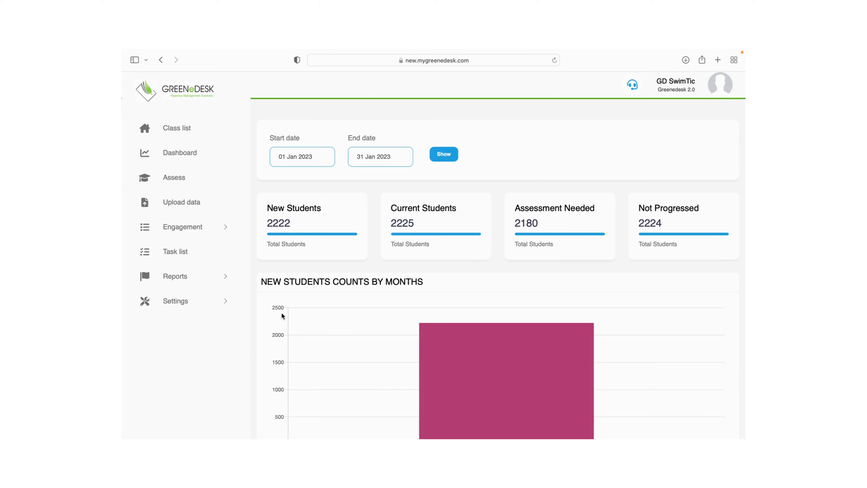
- Open the Assess page and display the Aq Octopus class in area 687 Prog3
{"action": "left_click", "coordinate": [177, 181]}
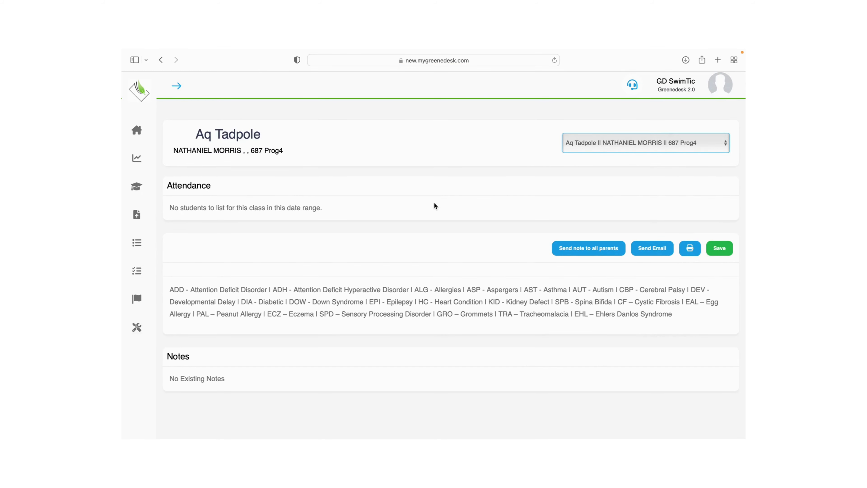
{"action": "left_click", "coordinate": [725, 146]}
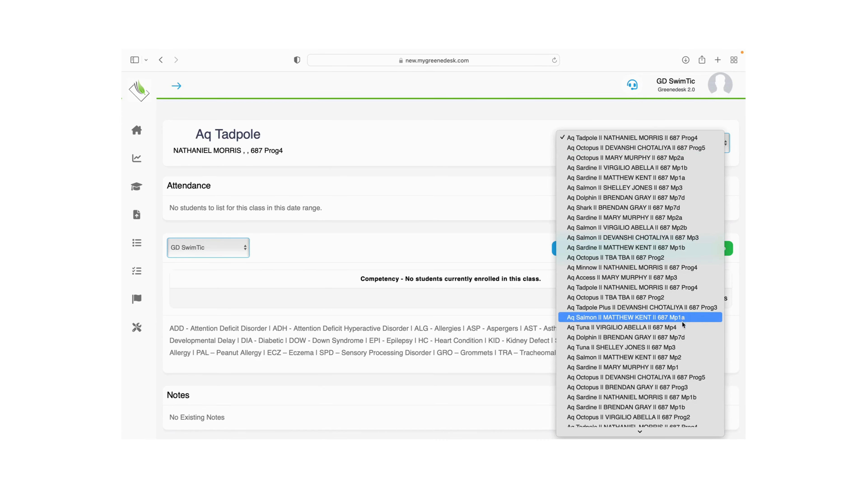
{"action": "left_click", "coordinate": [667, 387]}
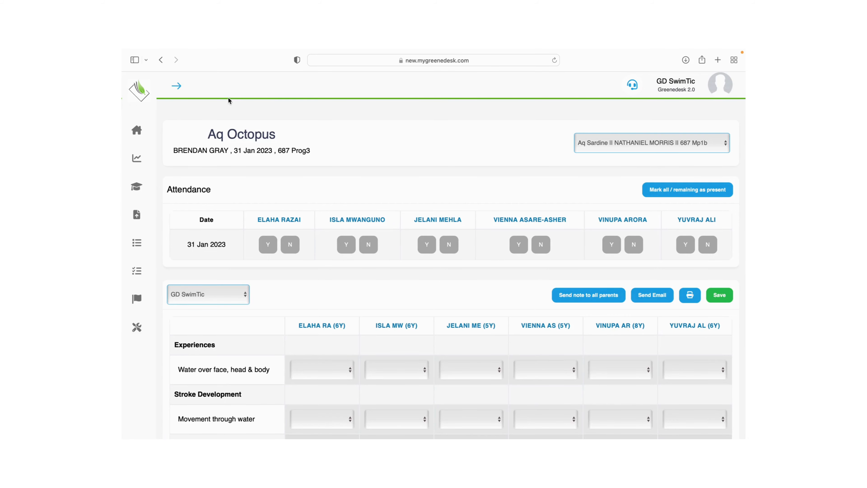
- Open the Upload data page to examine the student file upload process
{"action": "left_click", "coordinate": [177, 87]}
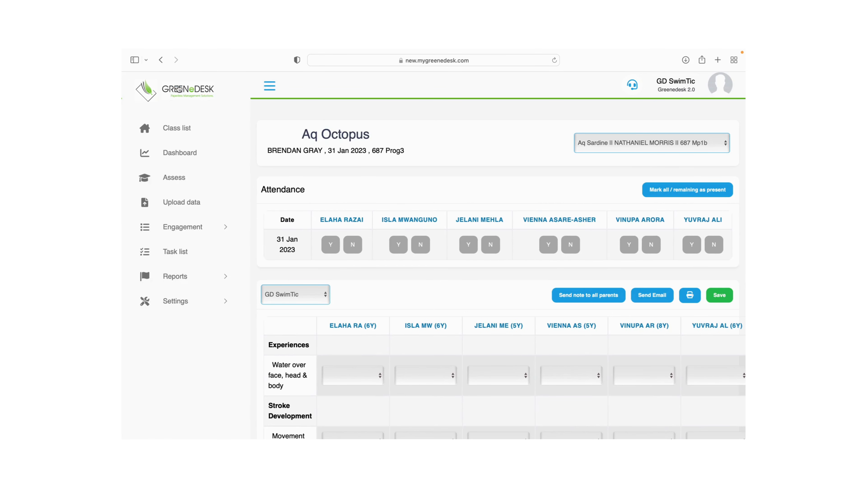
{"action": "left_click", "coordinate": [183, 204]}
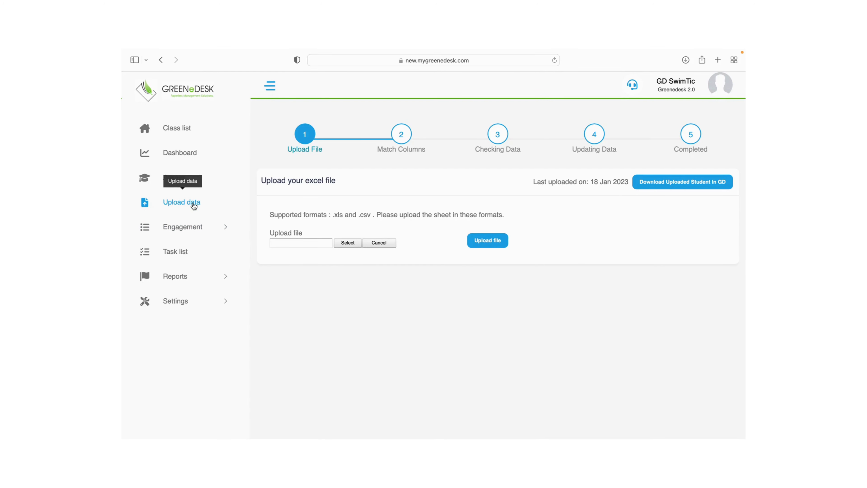
- Open the Engagement communication page, target all students and filter them to the fourth named instructor
{"action": "left_click", "coordinate": [199, 230]}
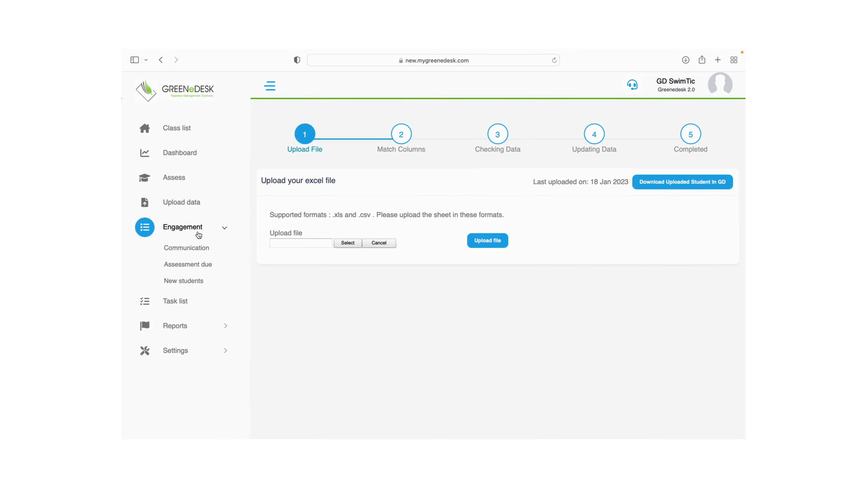
{"action": "left_click", "coordinate": [196, 248]}
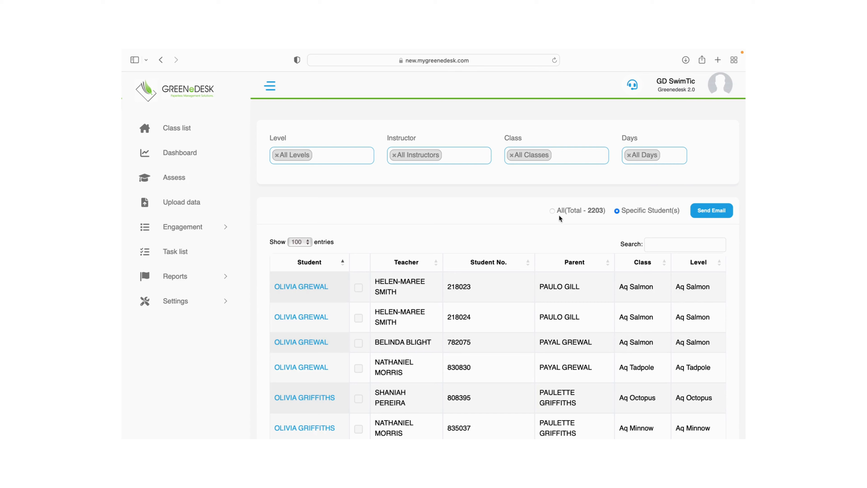
{"action": "left_click", "coordinate": [553, 211]}
{"action": "left_click", "coordinate": [404, 154]}
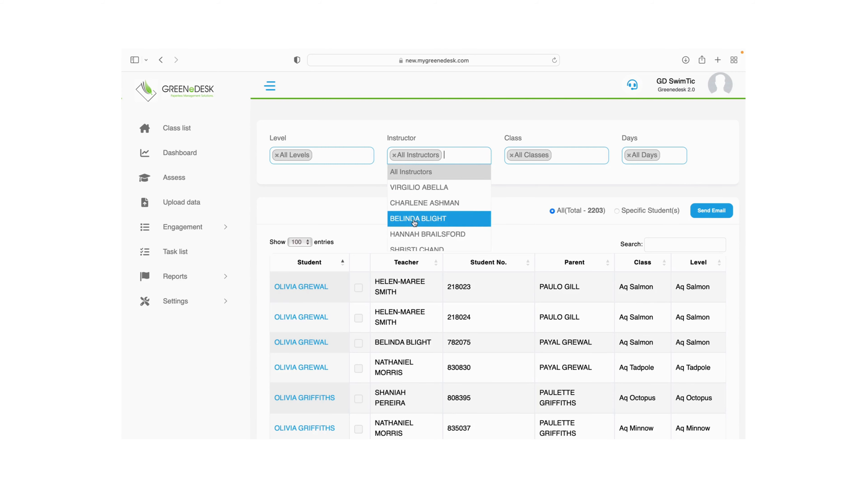
{"action": "left_click", "coordinate": [414, 234]}
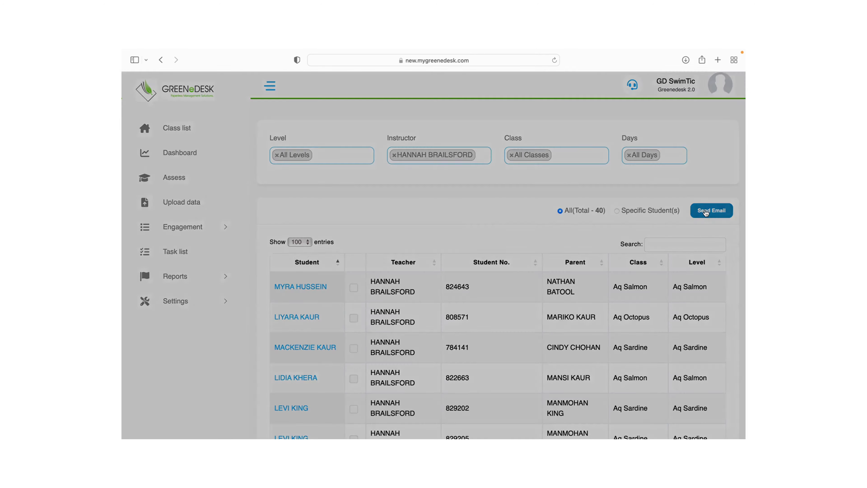
- Preview the Teacher absence email template for the filtered students and close it without submitting
{"action": "left_click", "coordinate": [706, 213]}
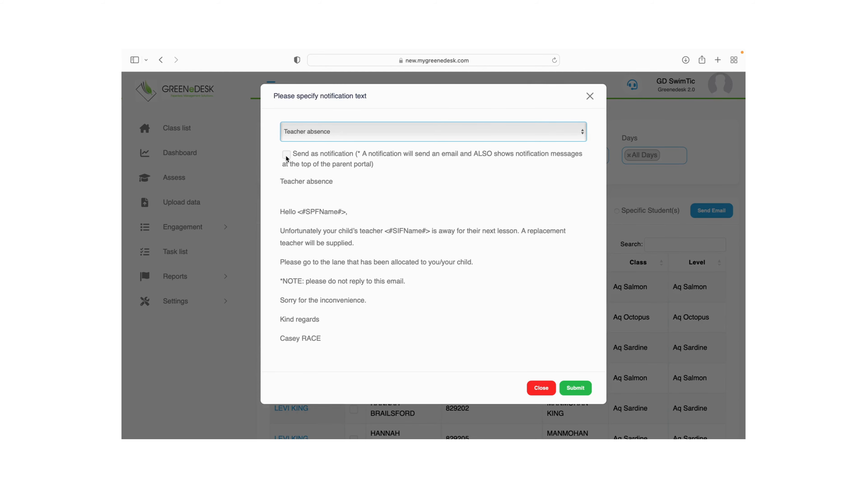
{"action": "left_click", "coordinate": [541, 388]}
- Open the Assessment due page to view overdue and upcoming assessments
{"action": "left_click", "coordinate": [183, 227]}
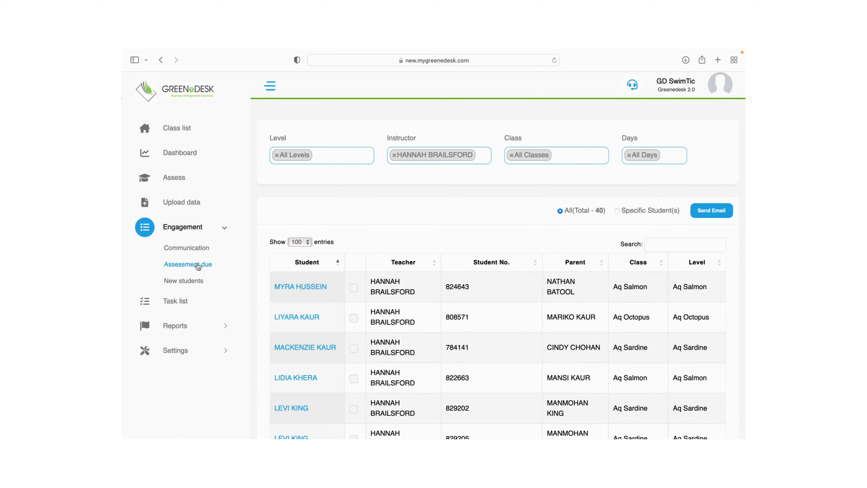
{"action": "left_click", "coordinate": [198, 265]}
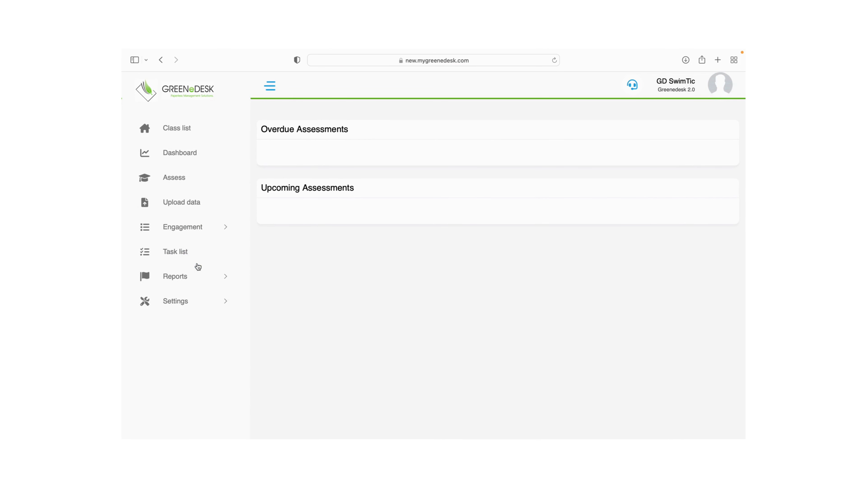